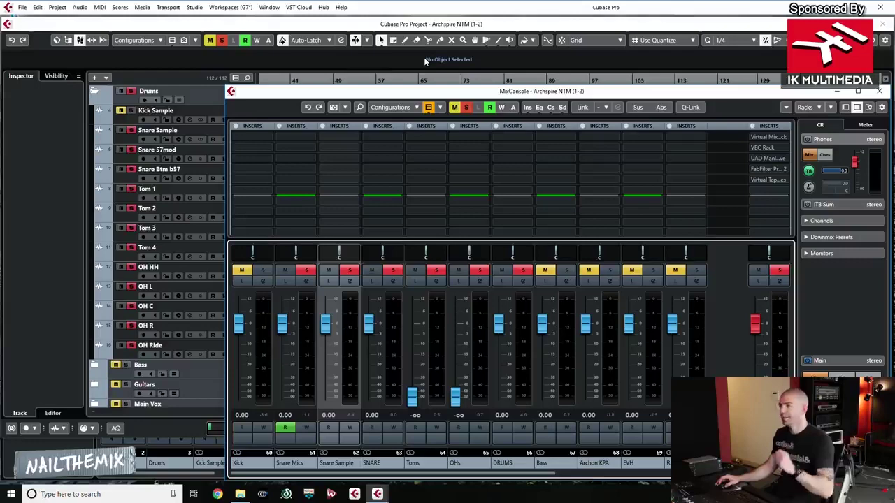
# - Bring up the project timeline and locate playback at the drum intro around bar 10
pyautogui.press('F3')
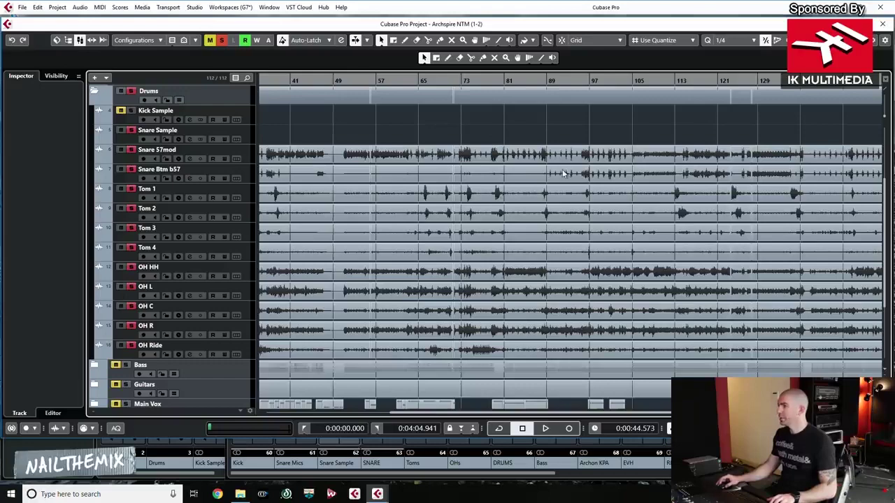
pyautogui.click(367, 185)
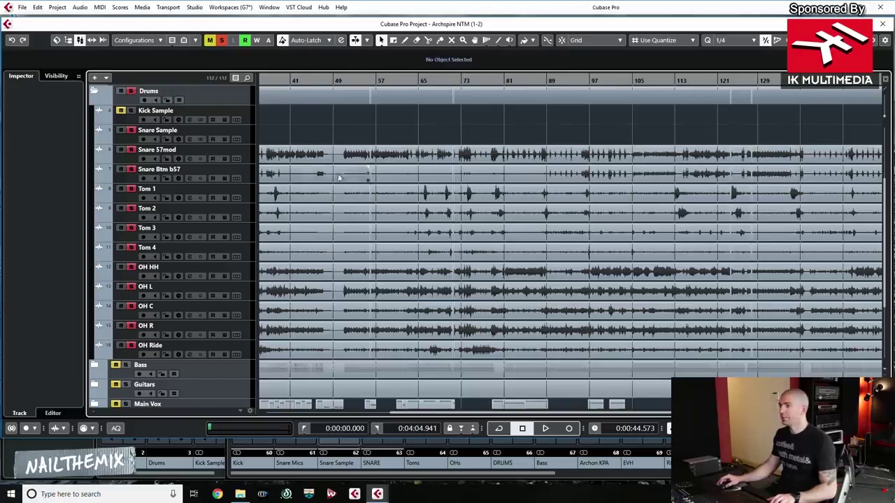
pyautogui.press('h')
pyautogui.press('h')
pyautogui.press('h')
pyautogui.press('h')
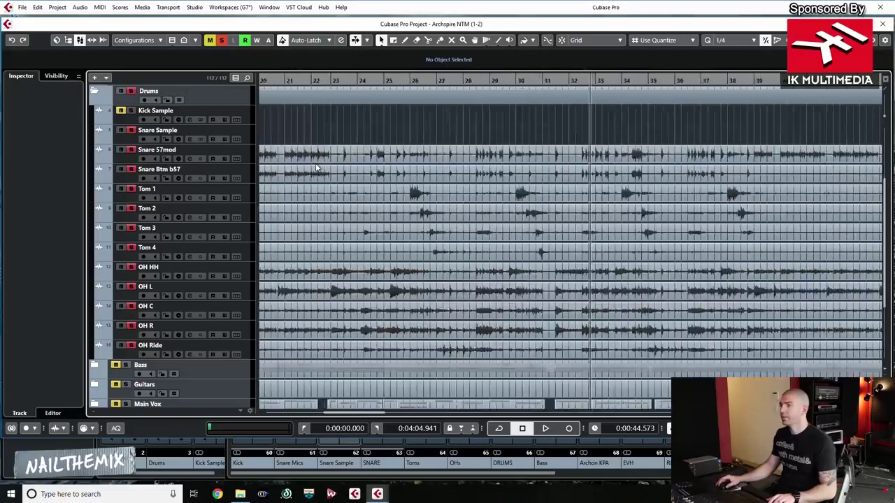
pyautogui.scroll(2, 365, 168)
pyautogui.hscroll(-5, 389, 167)
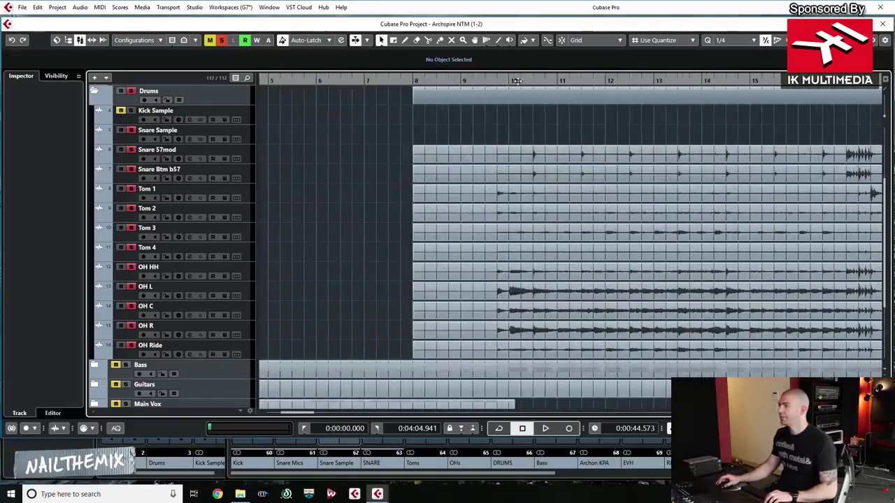
pyautogui.click(517, 82)
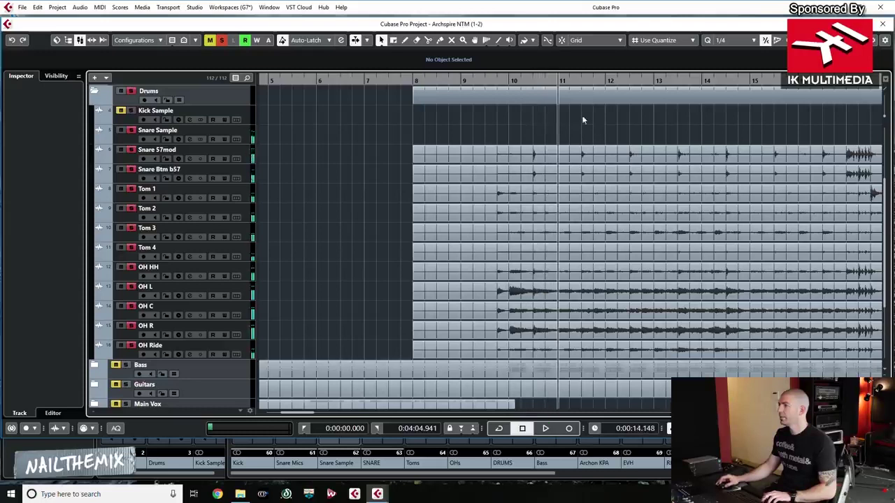
# - Loop the drum intro from about 0:00:13.013 to 0:00:22.121, with cycle mode enabled, and play it
pyautogui.keyDown('ctrl'); pyautogui.click(500, 82); pyautogui.keyUp('ctrl')
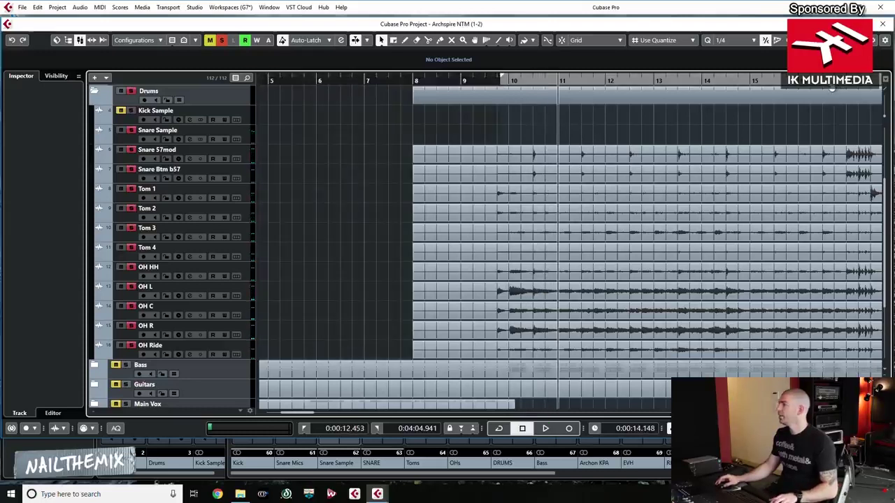
pyautogui.keyDown('alt'); pyautogui.click(868, 87); pyautogui.keyUp('alt')
pyautogui.press('KP_1')
pyautogui.press('KP_Divide')
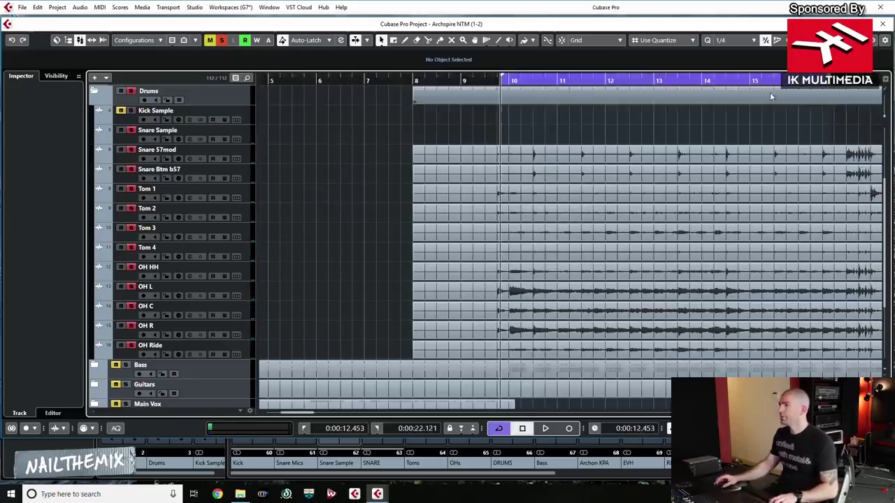
pyautogui.keyDown('ctrl'); pyautogui.click(519, 82); pyautogui.keyUp('ctrl')
pyautogui.press('space')
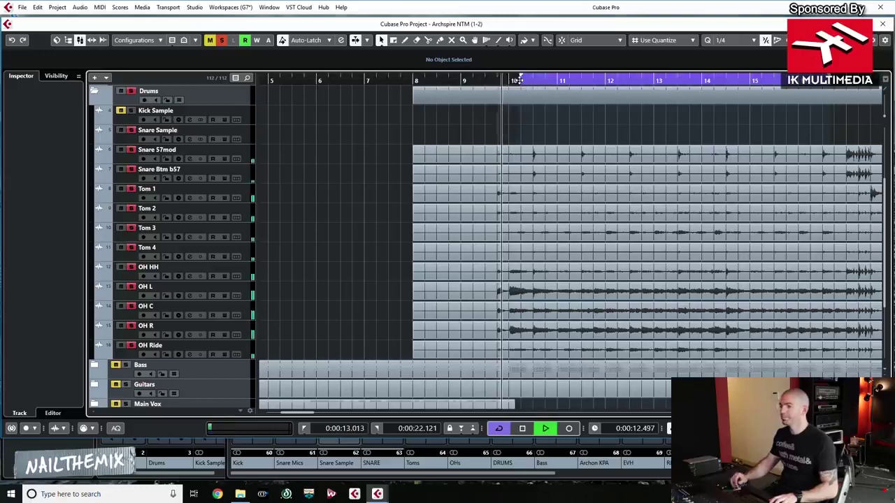
# - Insert Auto-Align in the first insert slot of the Snare Mics channel in the mixer and close the plug-in's window
pyautogui.press('F3')
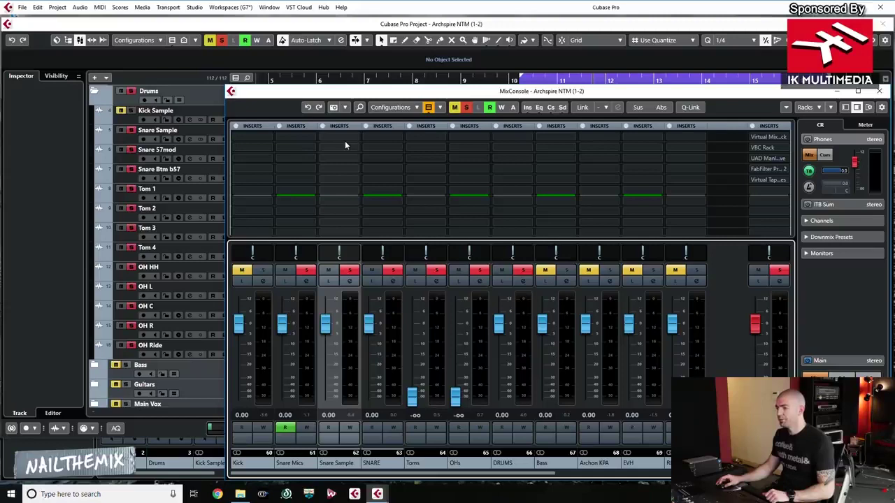
pyautogui.click(300, 139)
pyautogui.write('au')
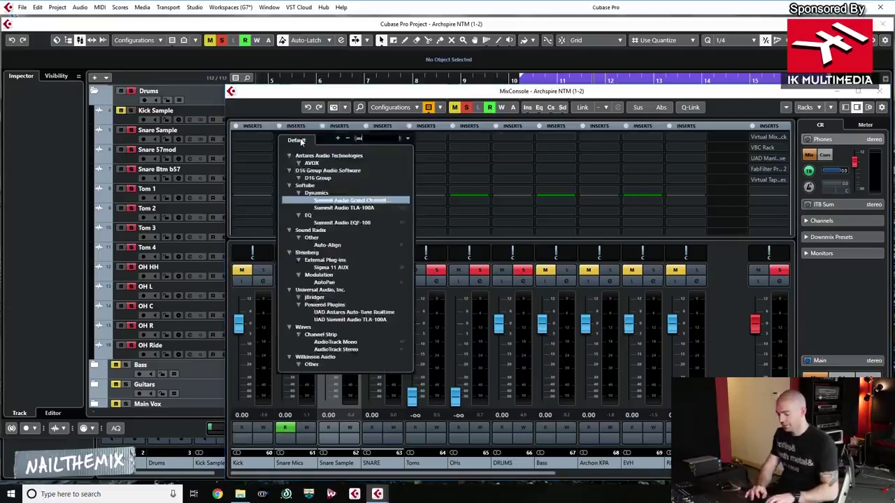
pyautogui.write('to')
pyautogui.press('Return')
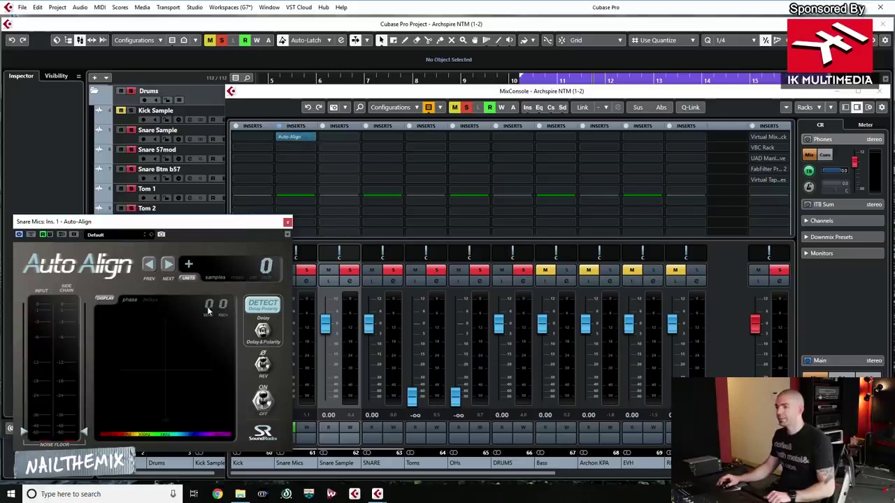
pyautogui.click(288, 223)
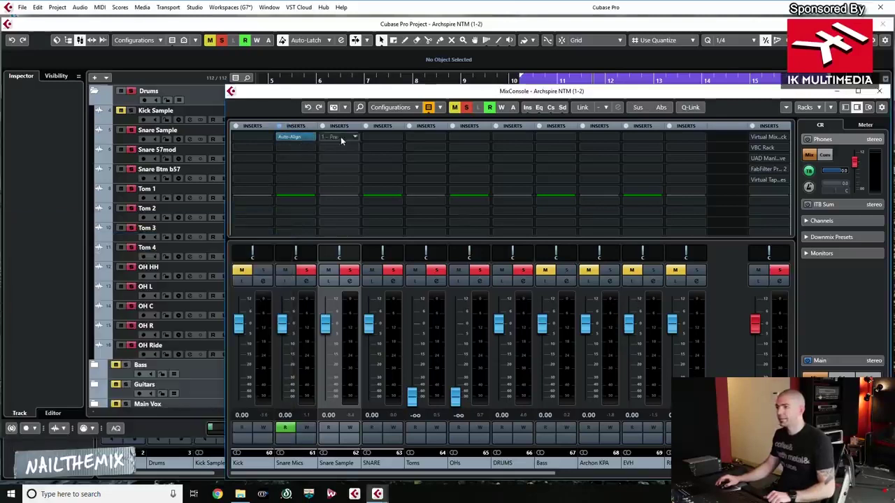
# - Insert Auto-Align in the first insert slot of the Snare Sample channel
pyautogui.click(340, 137)
pyautogui.write('auto')
pyautogui.press('Return')
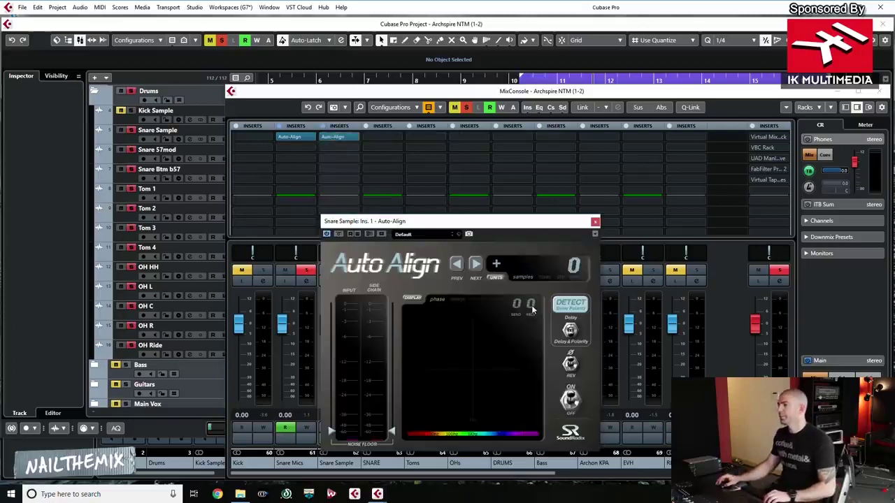
# - Raise the input noise floor in the Snare Sample's Auto-Align and detect the delay against the channel received on 1
pyautogui.moveTo(332, 432); pyautogui.dragTo(334, 400)
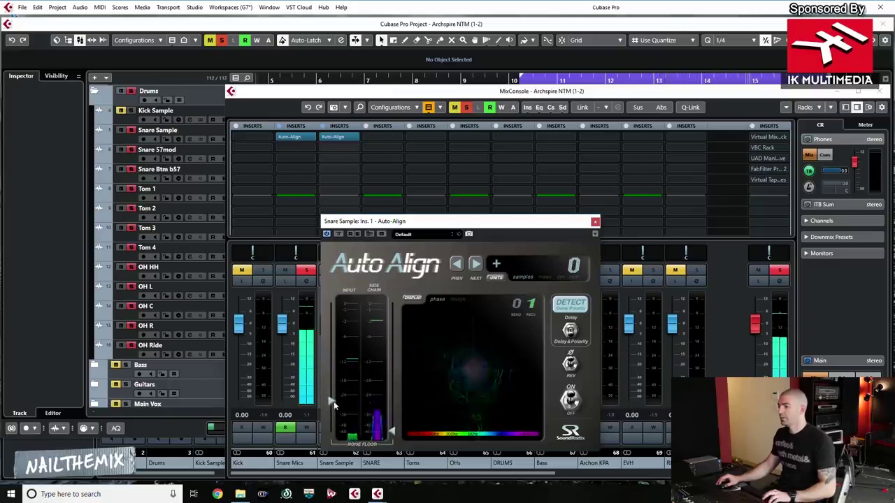
pyautogui.moveTo(502, 222); pyautogui.dragTo(483, 113)
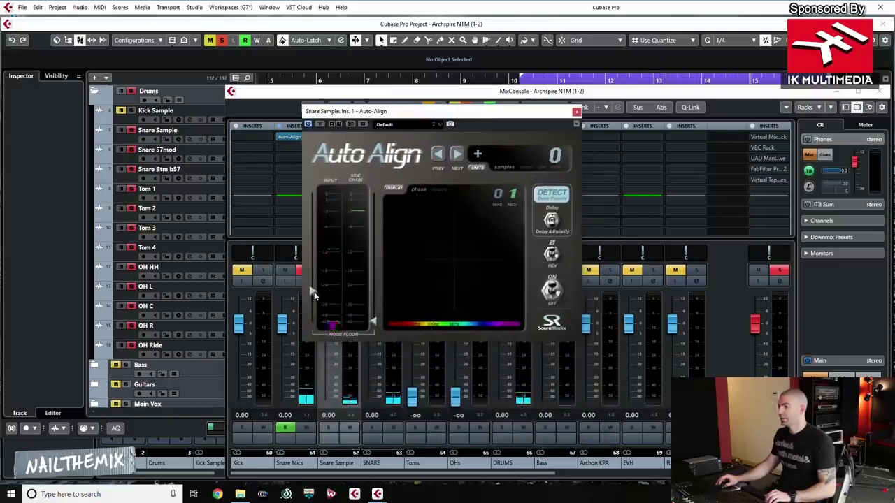
pyautogui.moveTo(312, 292); pyautogui.dragTo(312, 288)
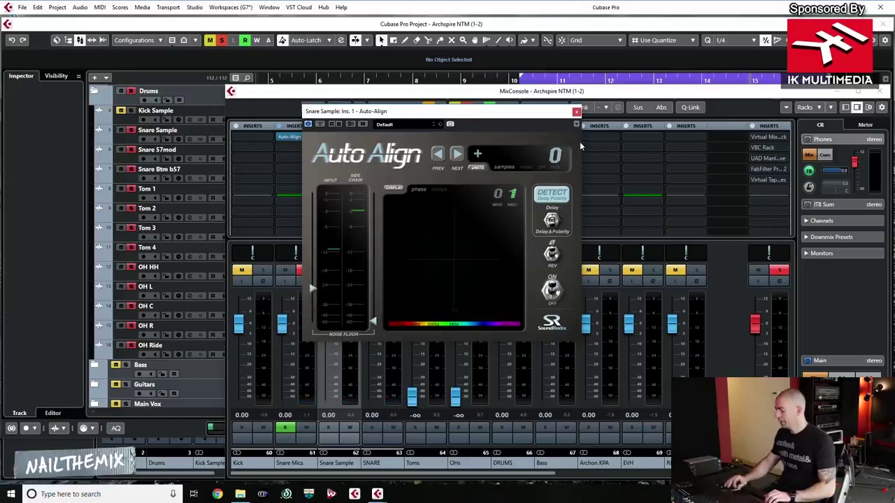
pyautogui.click(553, 196)
pyautogui.press('space')
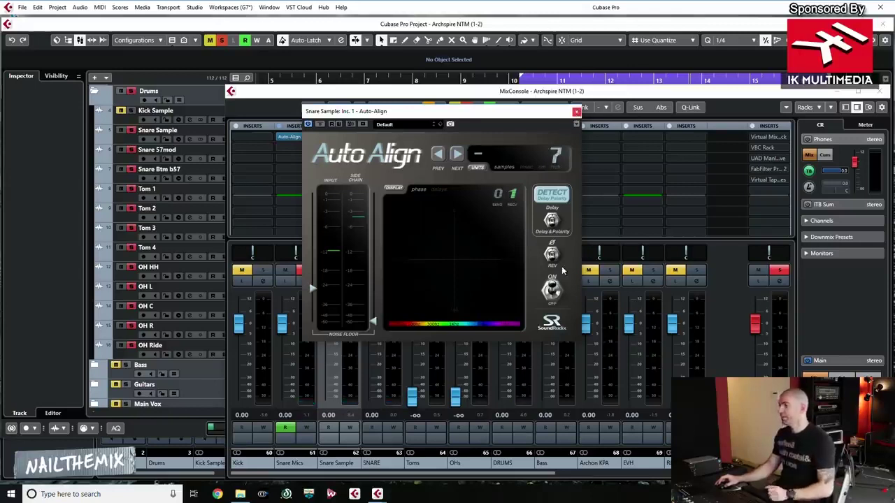
# - Compare the looped snare with the Snare Sample's Auto-Align switched on and off, and close the plug-in's window
pyautogui.press('space')
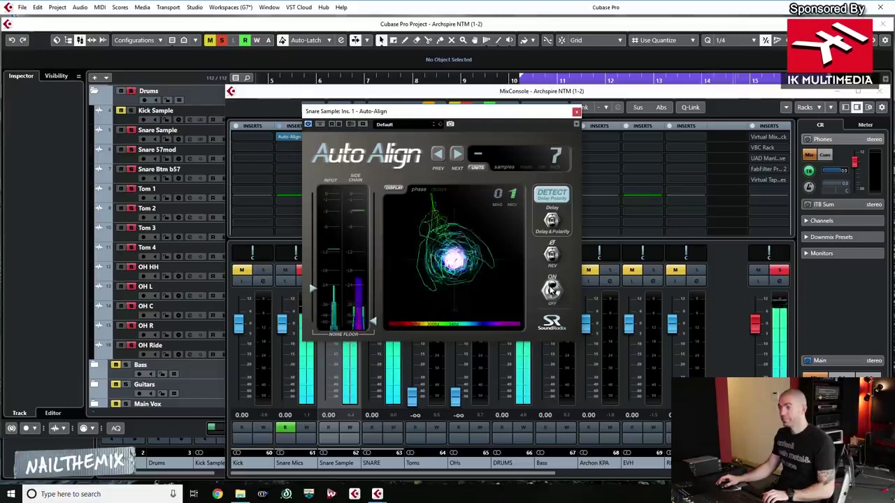
pyautogui.click(552, 291)
pyautogui.click(552, 290)
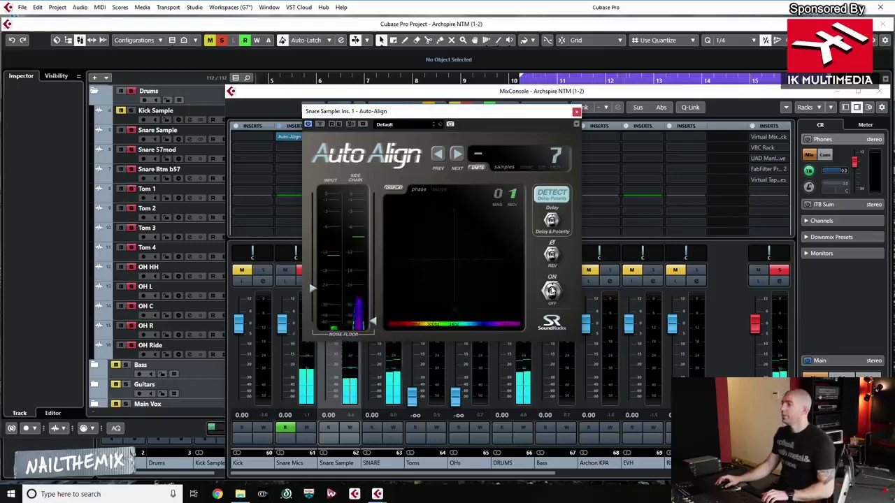
pyautogui.click(551, 291)
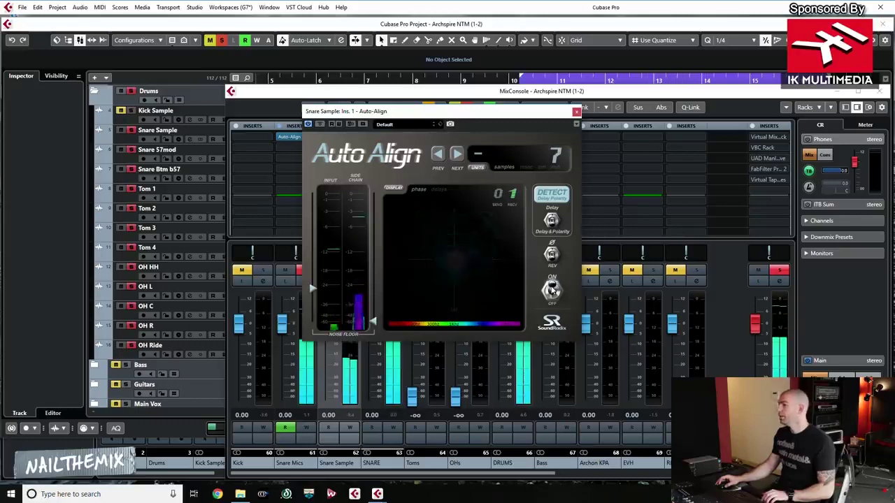
pyautogui.click(577, 112)
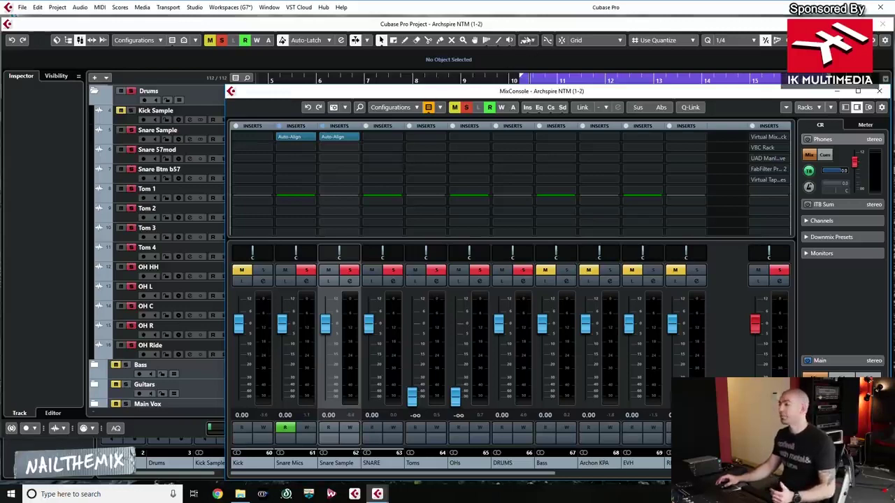
# - Extend the end of the loop range in the project timeline to about 0:01:51.390
pyautogui.press('F3')
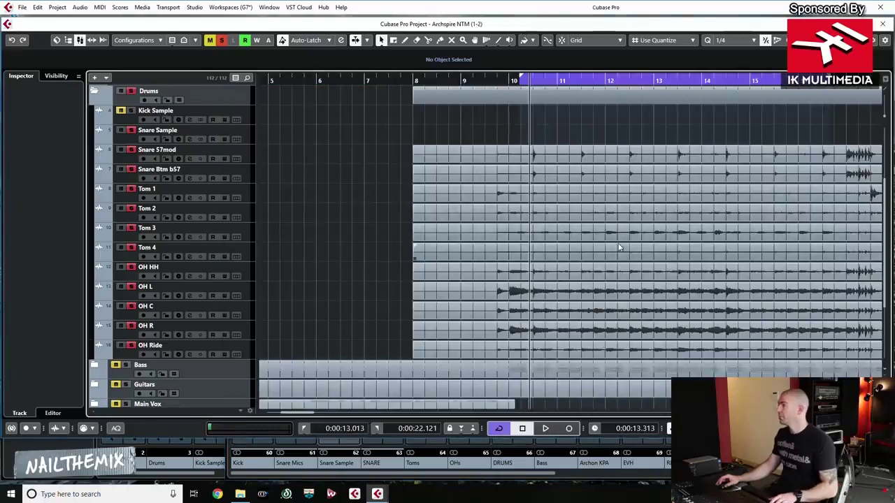
pyautogui.keyDown('ctrl'); pyautogui.scroll(-1, 596, 220); pyautogui.keyUp('ctrl')
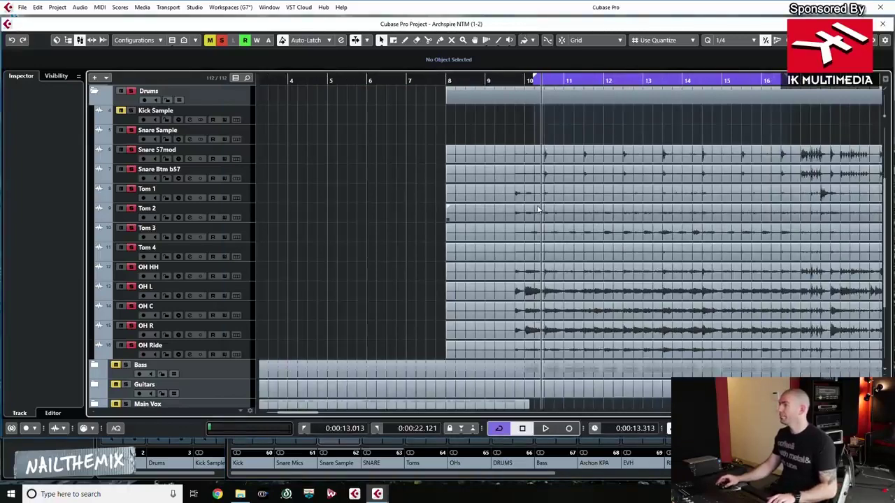
pyautogui.keyDown('ctrl'); pyautogui.scroll(-10, 537, 209); pyautogui.keyUp('ctrl')
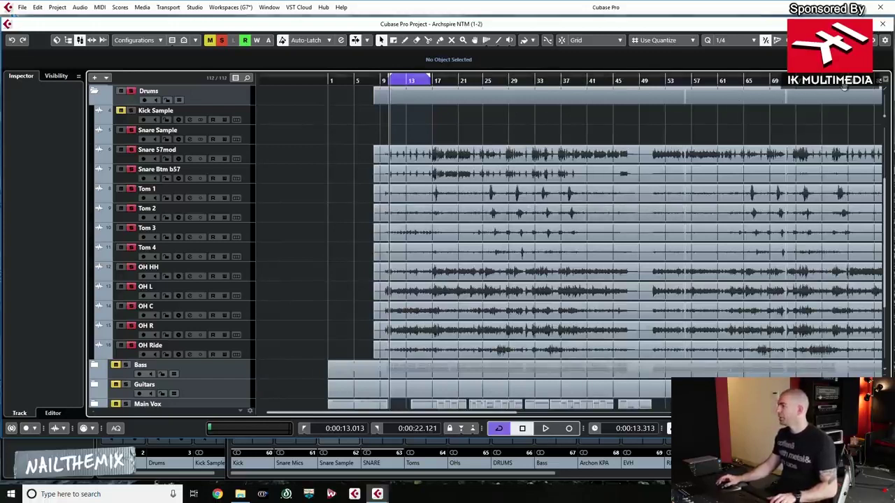
pyautogui.keyDown('alt'); pyautogui.click(844, 84); pyautogui.keyUp('alt')
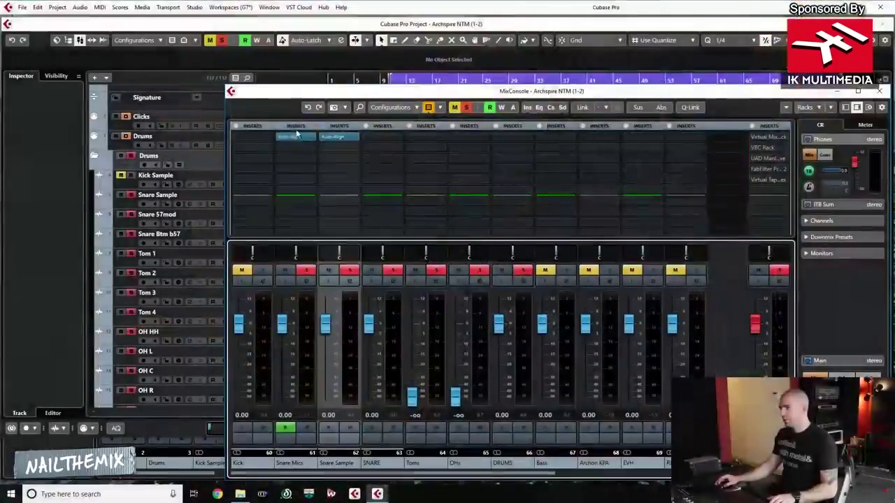
pyautogui.moveTo(296, 133); pyautogui.dragTo(294, 137)
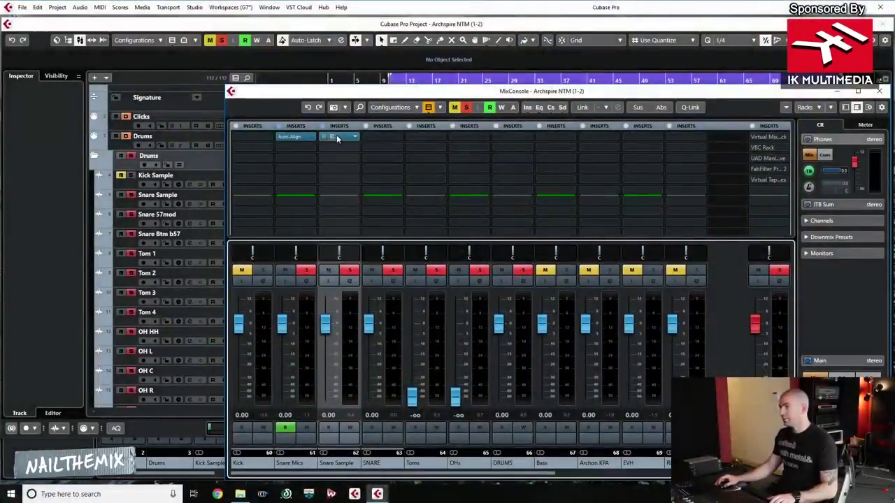
pyautogui.click(337, 139)
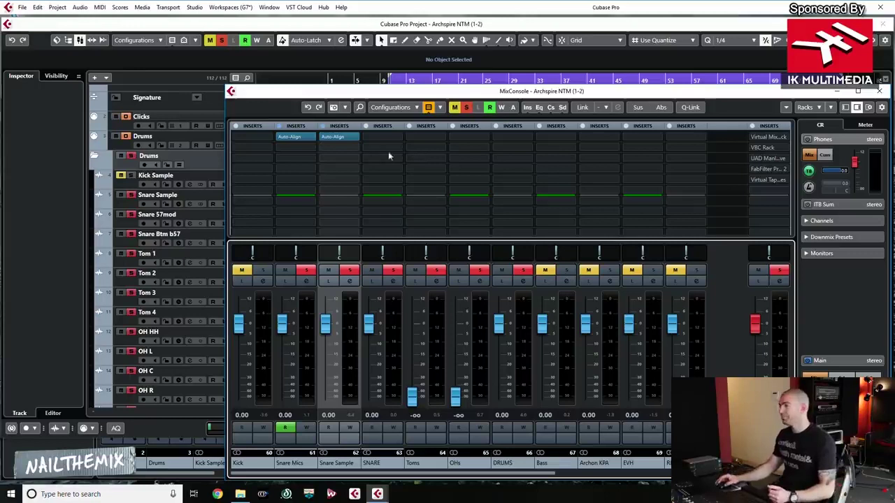
pyautogui.moveTo(299, 138)
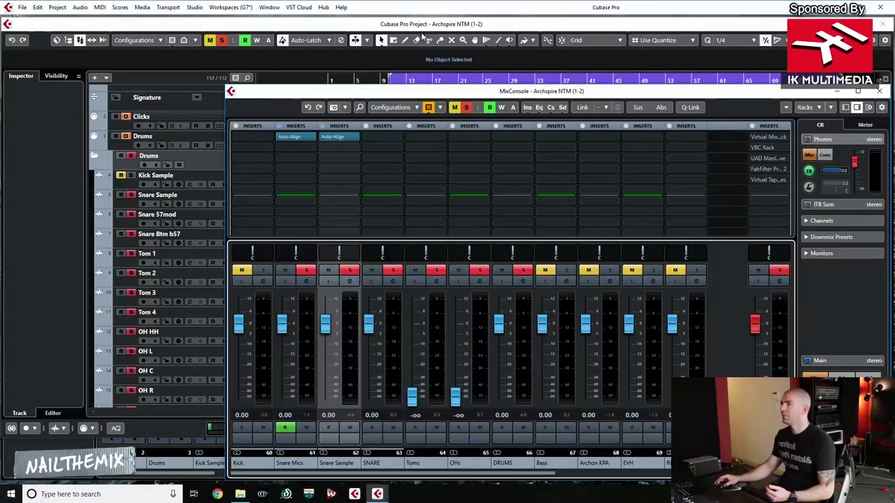
pyautogui.press('F3')
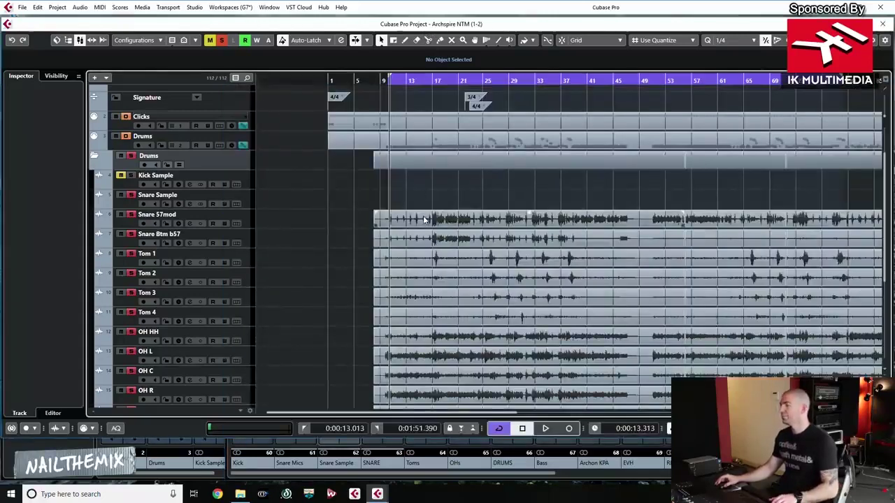
pyautogui.hscroll(4, 465, 200)
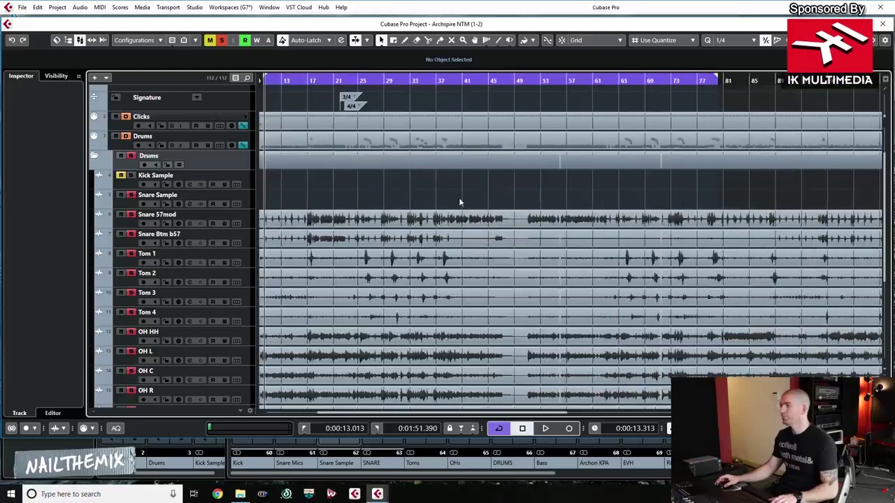
pyautogui.press('F3')
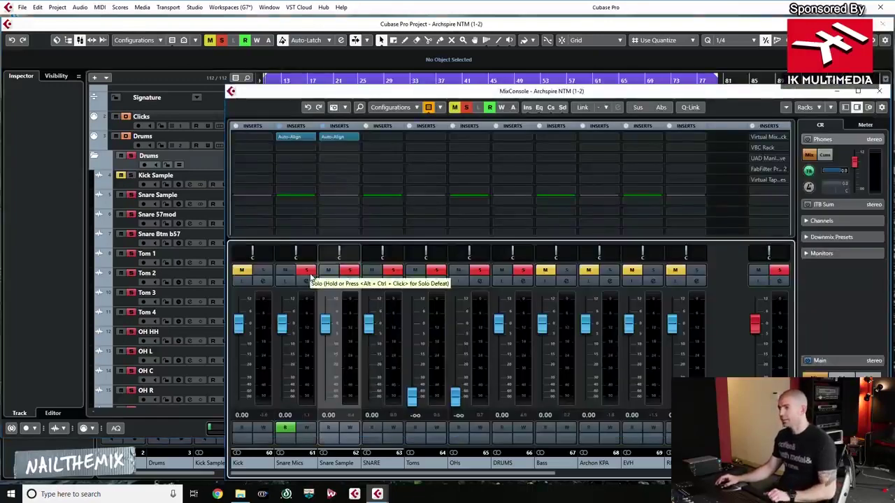
pyautogui.moveTo(296, 140)
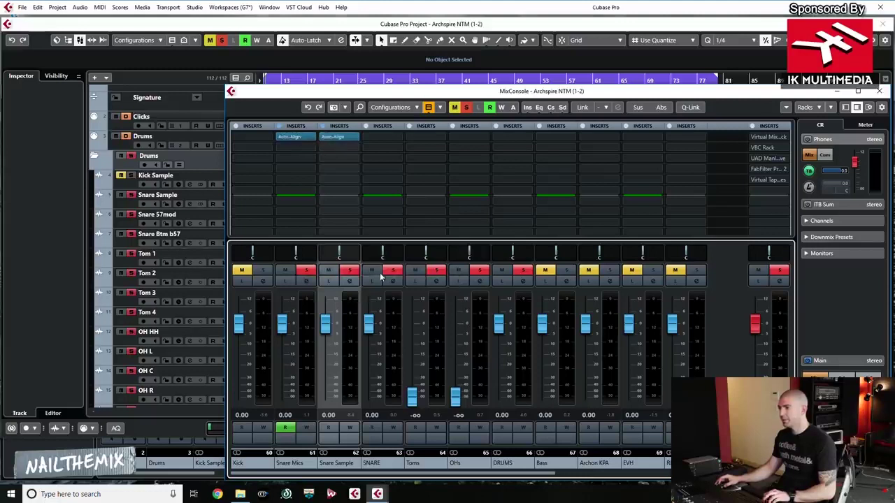
# - Start playback of the loop, and unmute and solo the Kick channel
pyautogui.press('space')
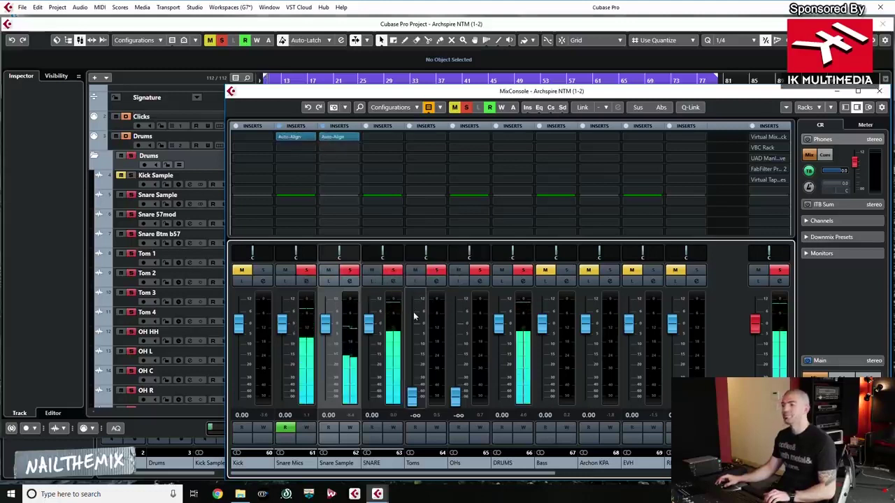
pyautogui.click(242, 270)
pyautogui.click(263, 270)
pyautogui.click(266, 320)
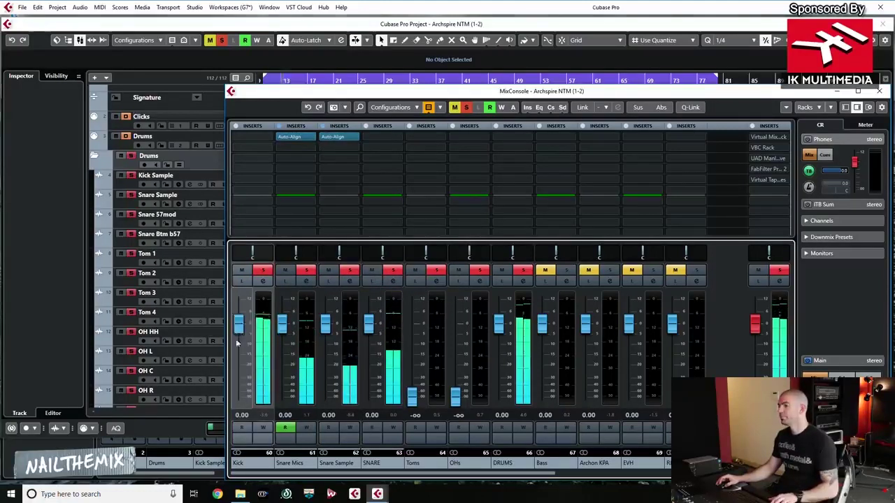
# - Set the Kick fader to about -3.17 dB and the Toms fader to about -2.99 dB
pyautogui.moveTo(238, 336); pyautogui.dragTo(239, 349)
pyautogui.moveTo(263, 273); pyautogui.dragTo(276, 190)
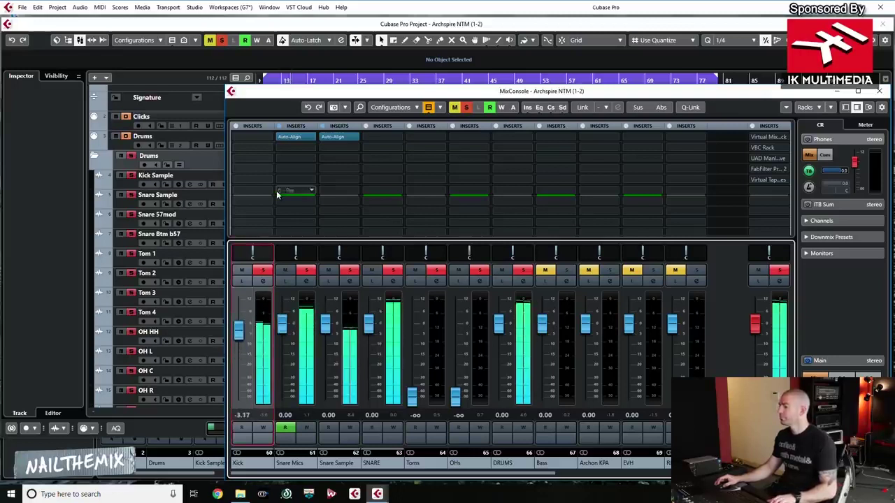
pyautogui.moveTo(412, 361); pyautogui.dragTo(412, 331)
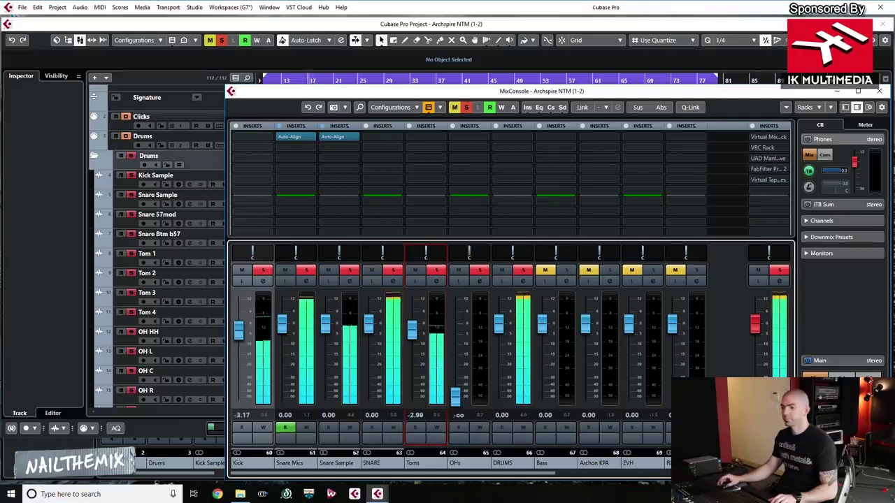
# - Bring up MixConsole 2 with the individual drum channels in view and hide its snapshot zone
pyautogui.press('F3')
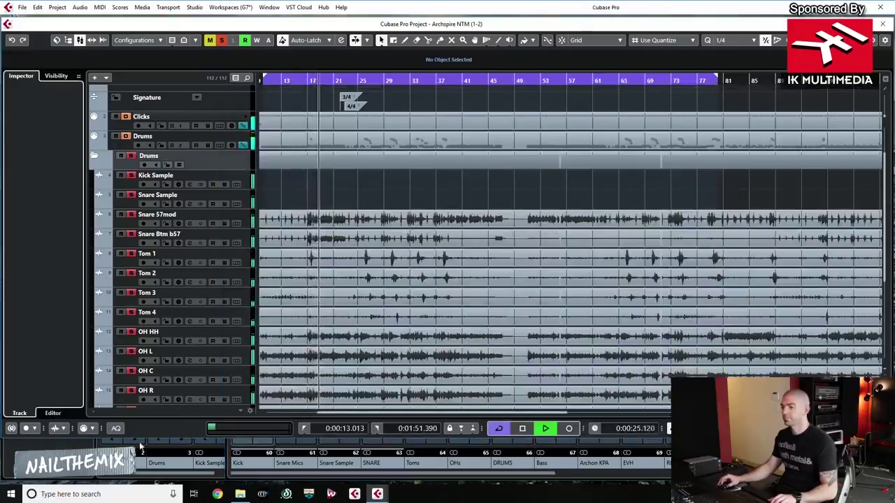
pyautogui.click(166, 478)
pyautogui.moveTo(166, 475); pyautogui.dragTo(202, 474)
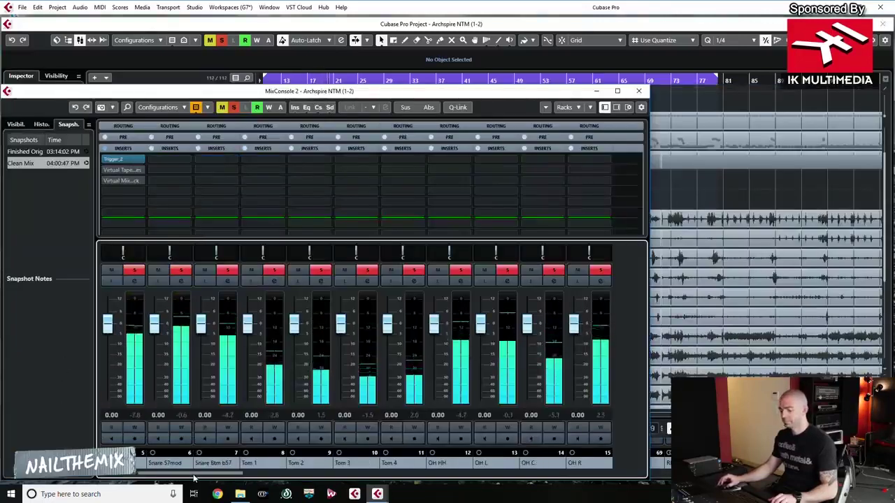
pyautogui.hotkey('ctrl', 'alt', 'l')
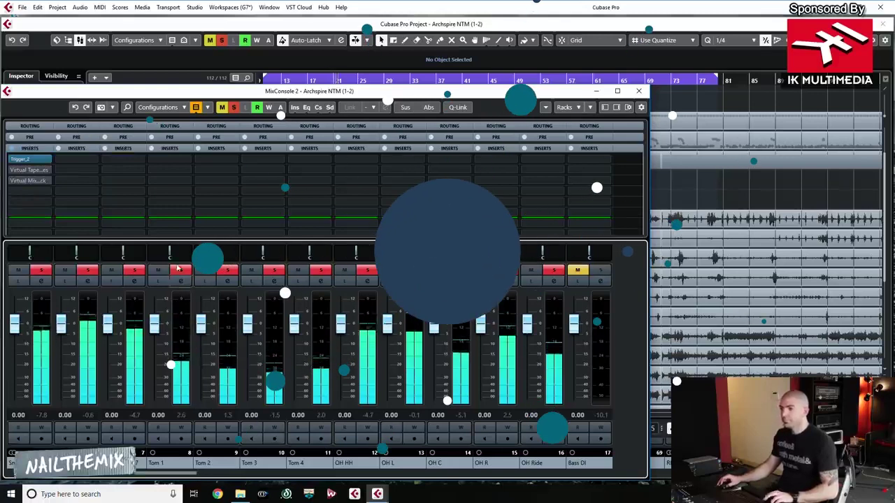